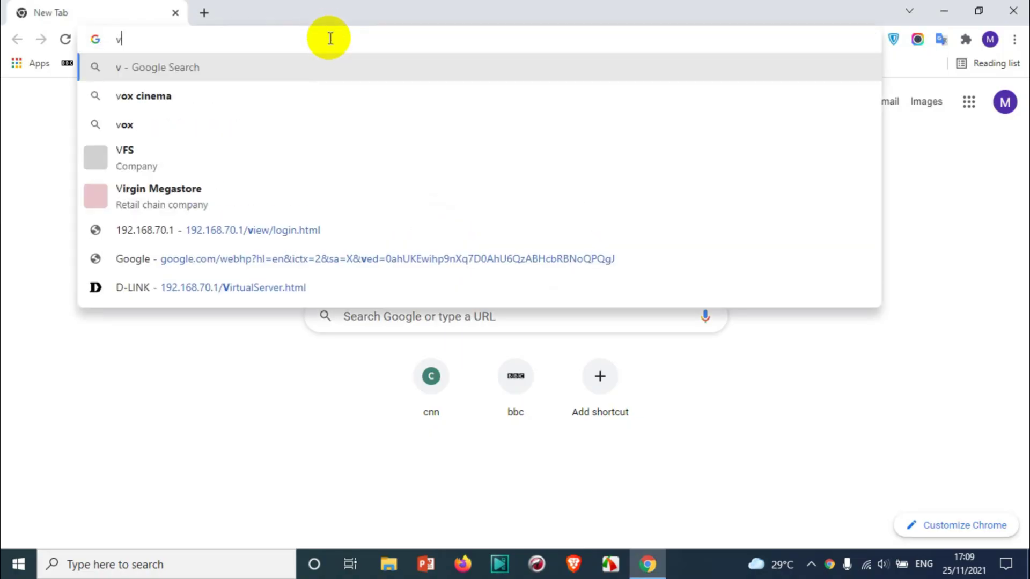
Search Google for 'ventoy' from the Chrome address bar
key(BackSpace)
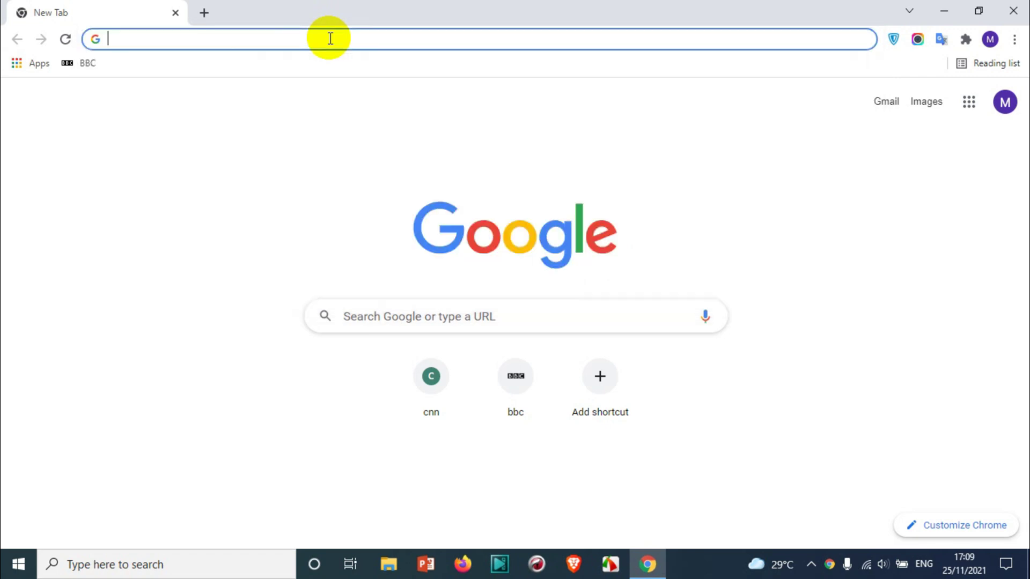
text(ventoy)
key(Return)
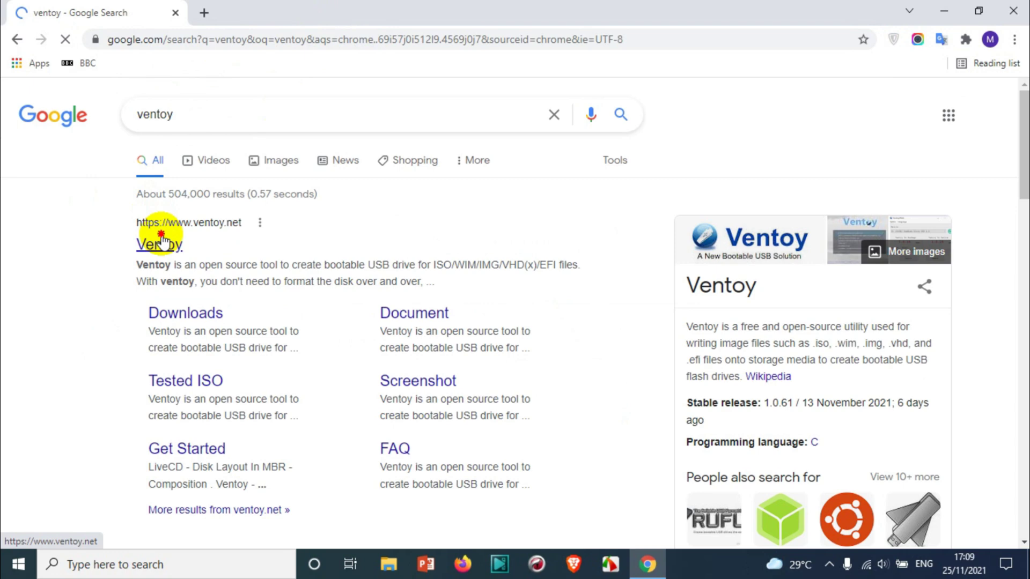
Open the official ventoy.net result and go to its Downloads page
click(160, 238)
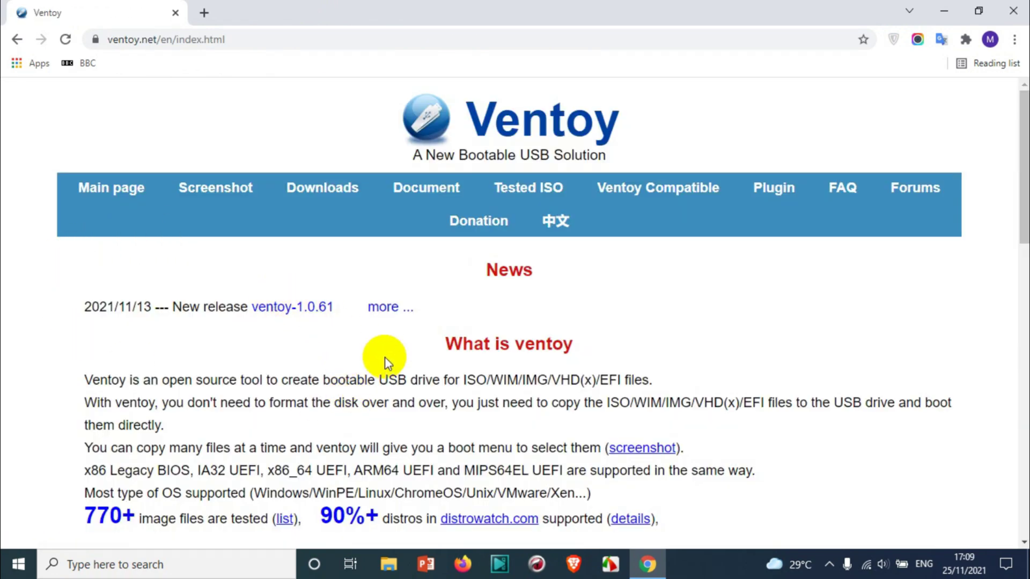
scroll(384, 356, down, 7)
scroll(386, 360, up, 7)
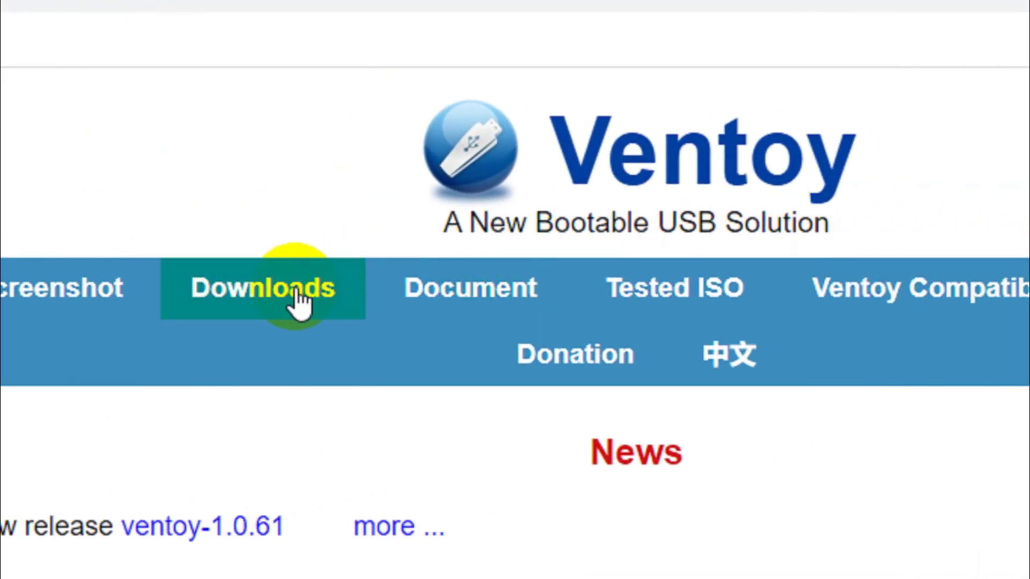
click(300, 303)
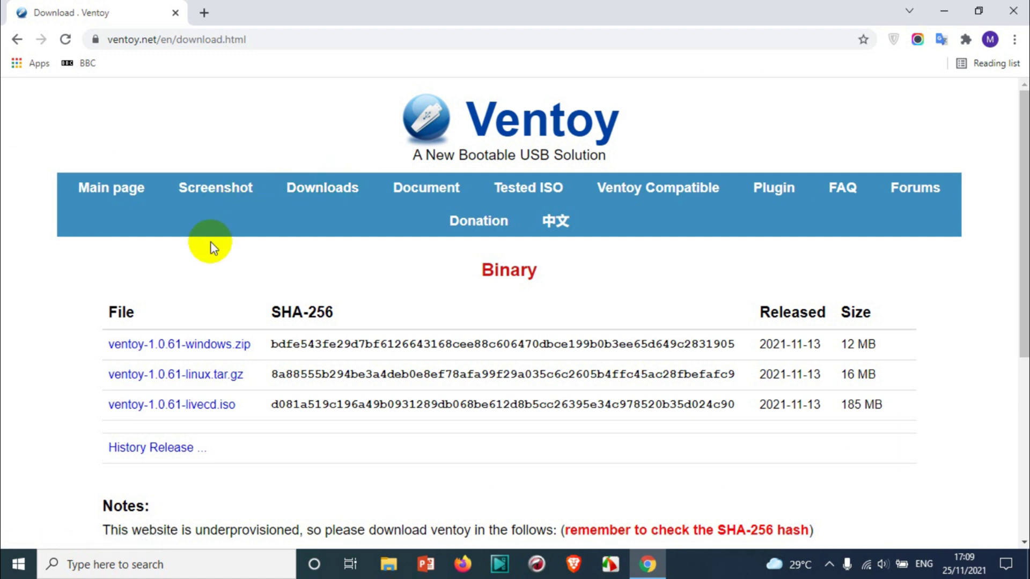
Download ventoy-1.0.61-windows.zip from the GitHub release assets
click(210, 350)
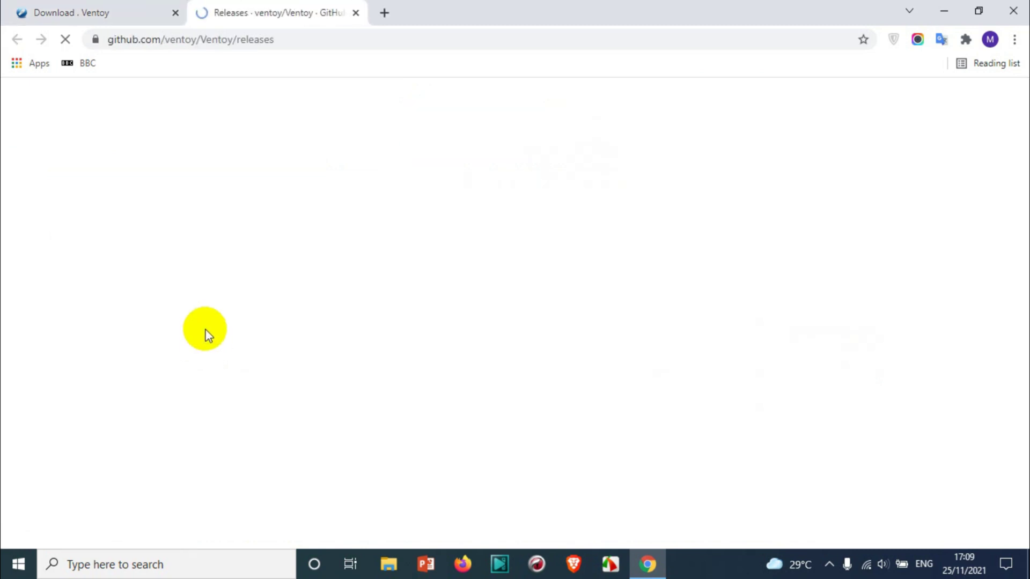
scroll(397, 264, down, 3)
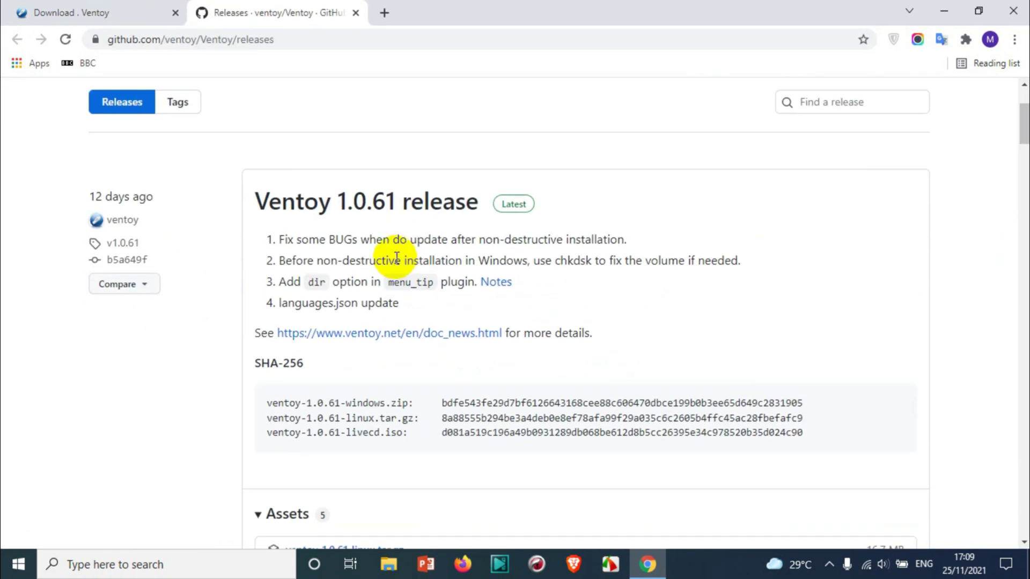
scroll(395, 255, down, 5)
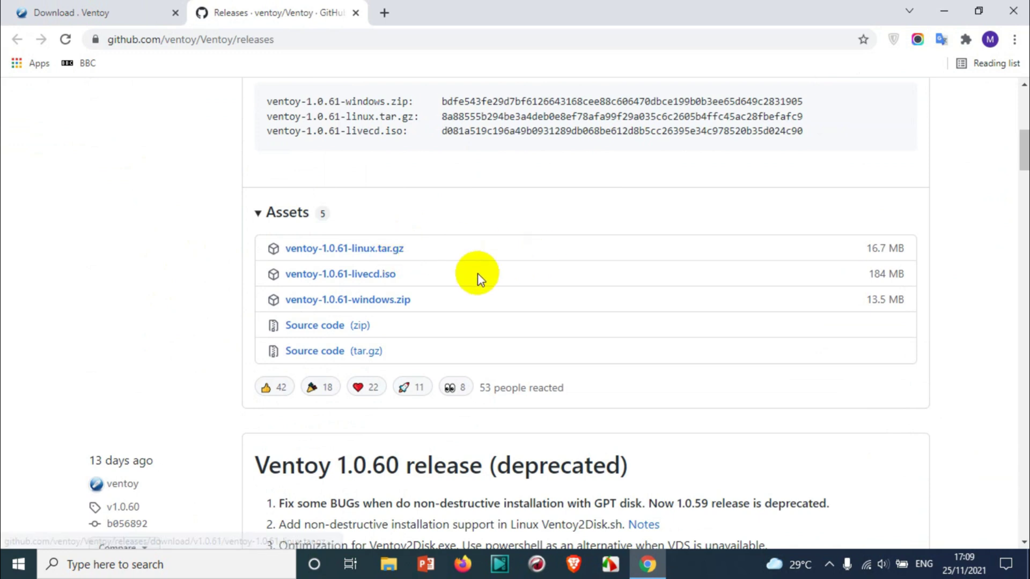
click(367, 303)
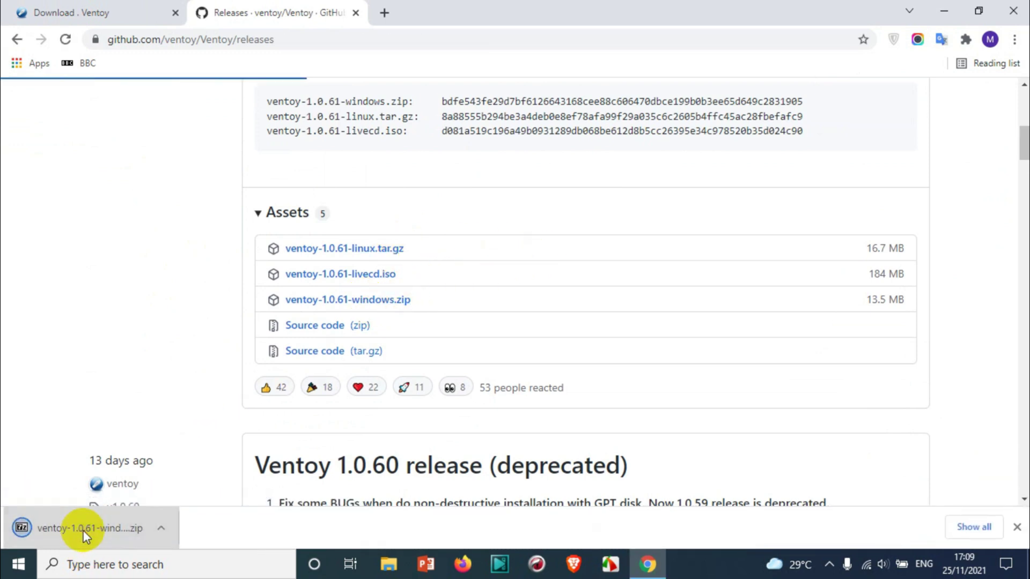
Extract the ventoy-1.0.61 folder from the zip into Downloads with 7-Zip
click(83, 527)
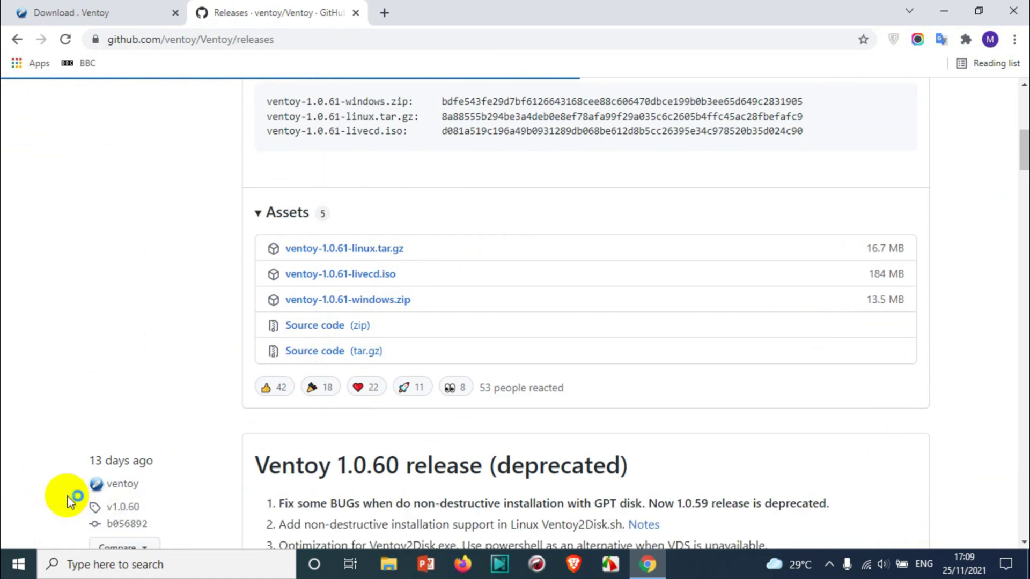
click(198, 263)
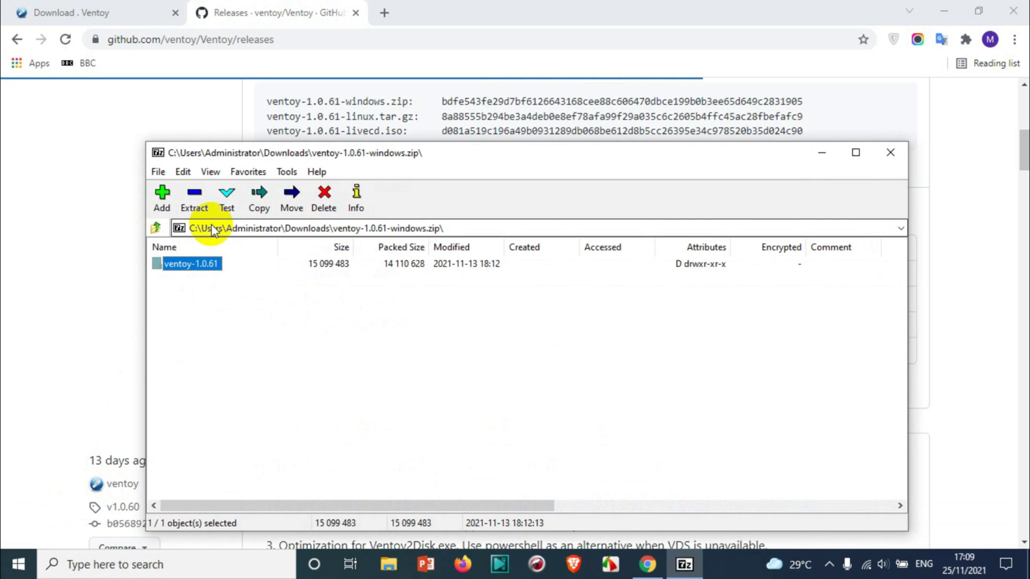
click(195, 201)
click(576, 360)
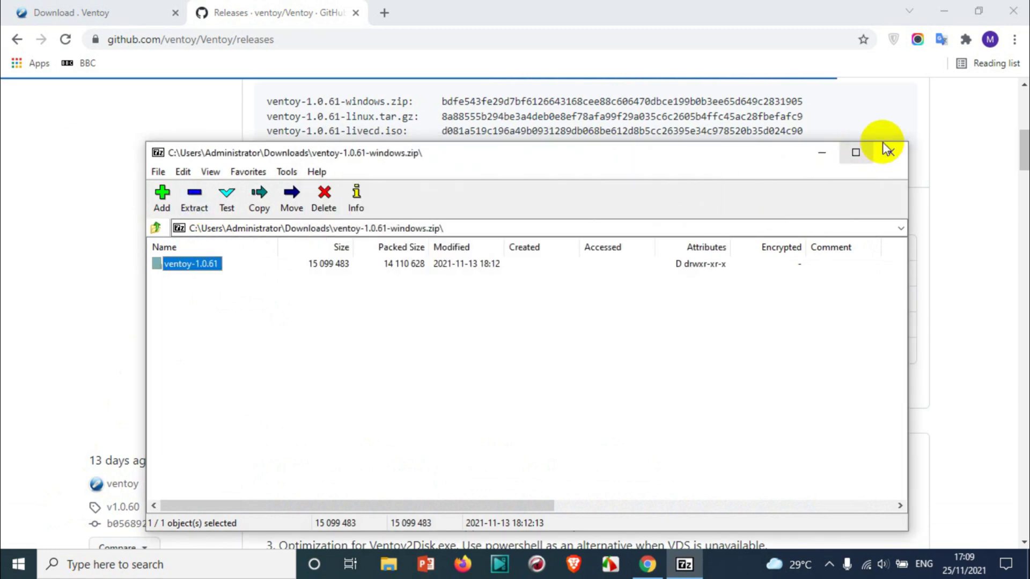
click(891, 152)
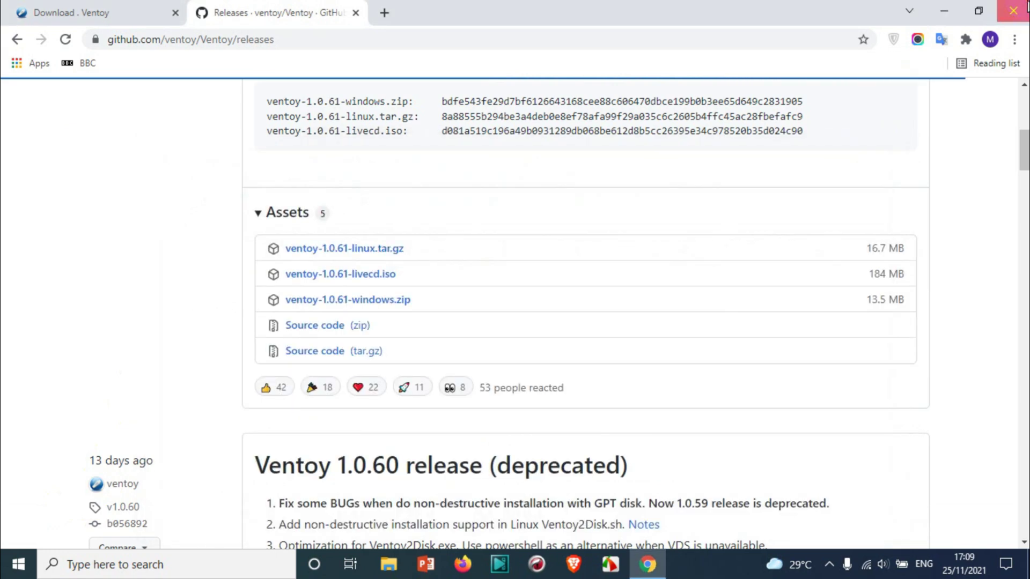
Minimize Chrome and open File Explorer on the Downloads folder
click(943, 10)
key(super+e)
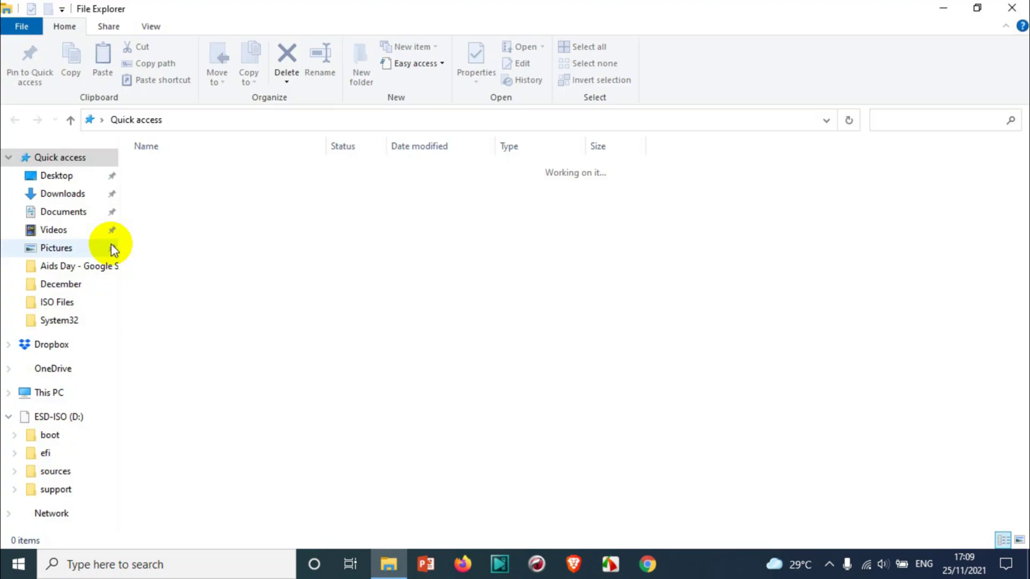
click(59, 196)
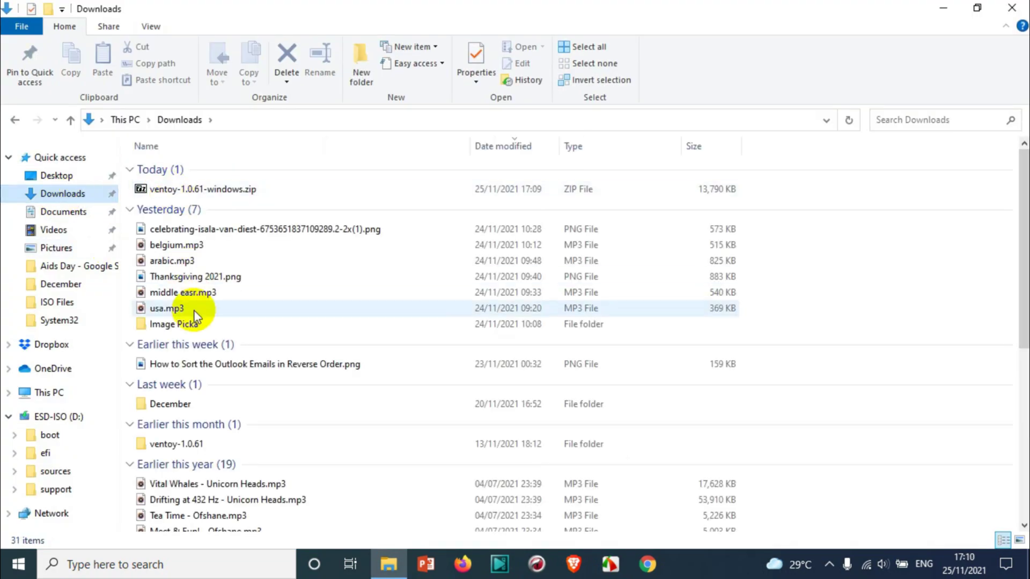
Open the ventoy-1.0.61 folder and launch Ventoy2Disk.exe
click(185, 229)
key(v)
key(v)
key(v)
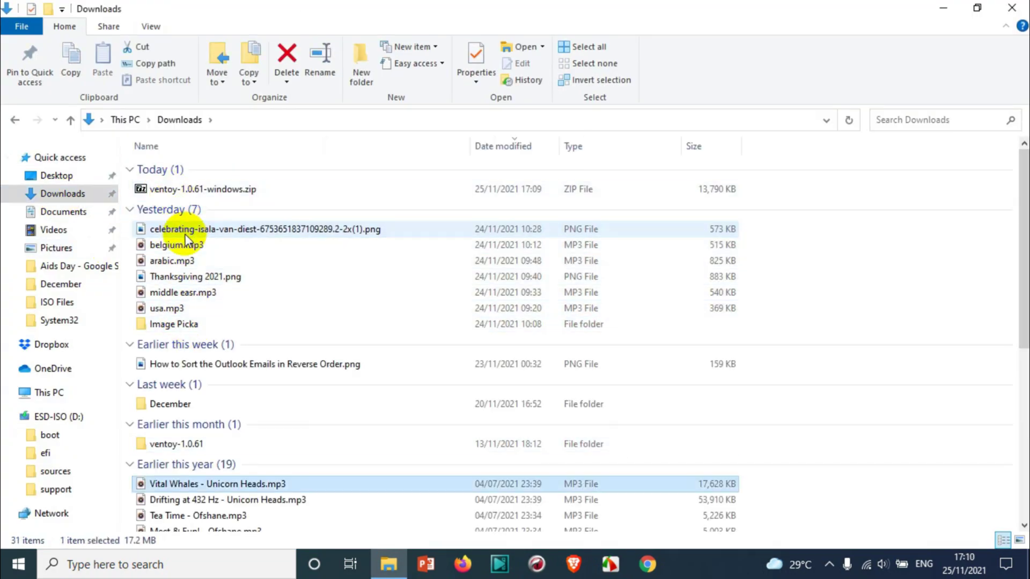
key(v)
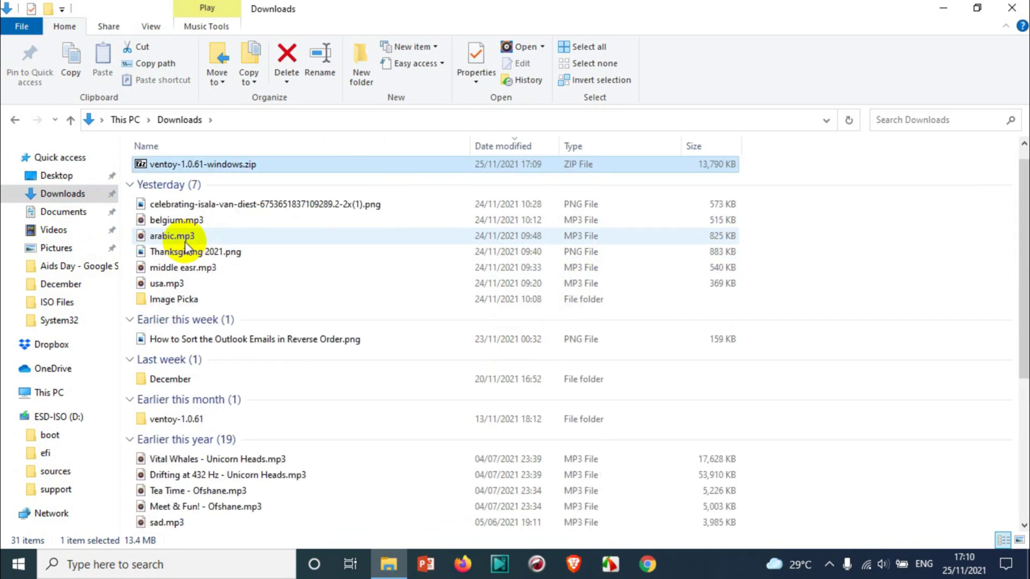
key(v)
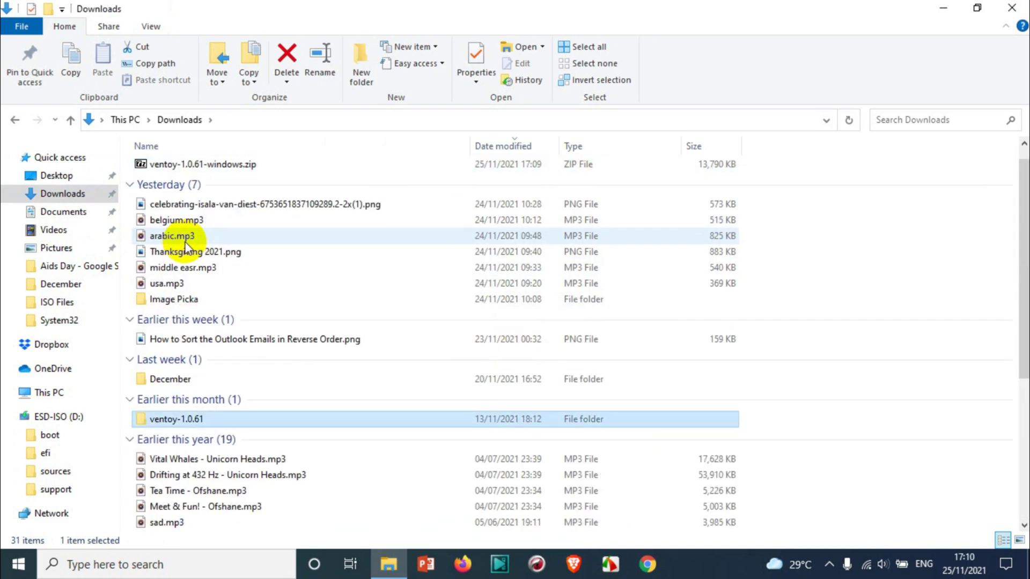
double_click(192, 416)
double_click(185, 248)
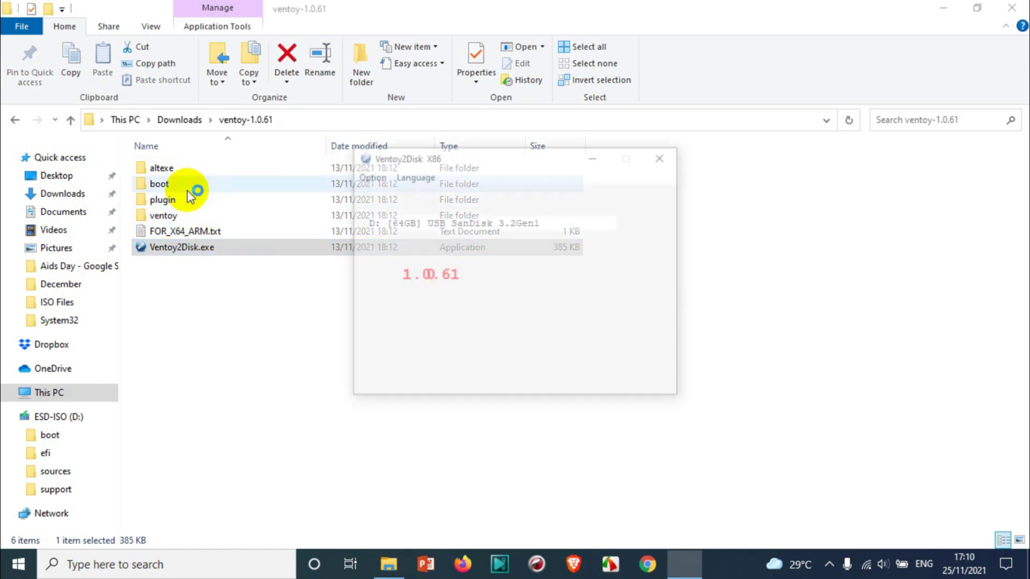
Install Ventoy 1.0.61 onto the 64GB SanDisk drive (D:), accepting both format warnings
click(438, 222)
click(437, 222)
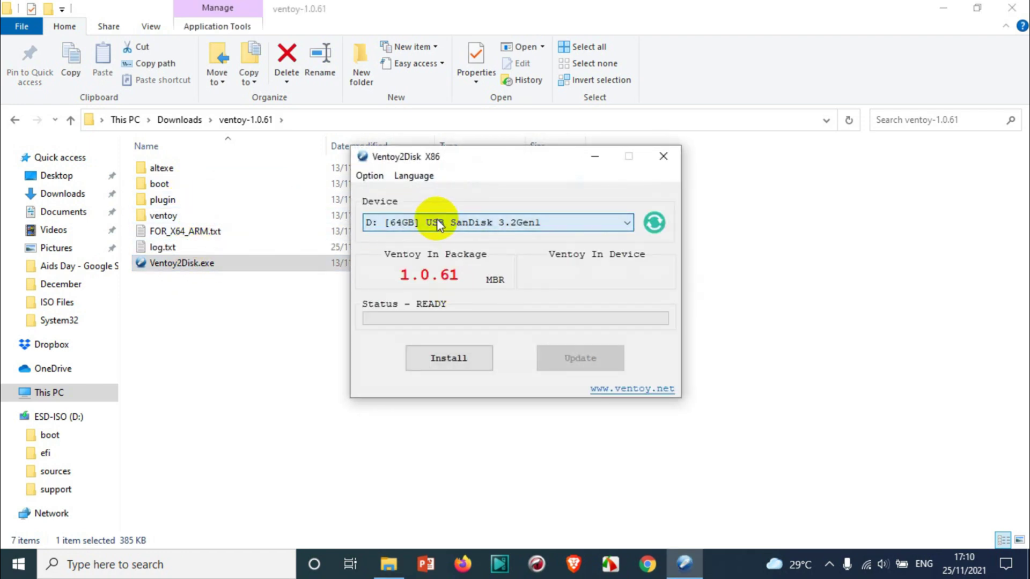
click(456, 357)
click(547, 339)
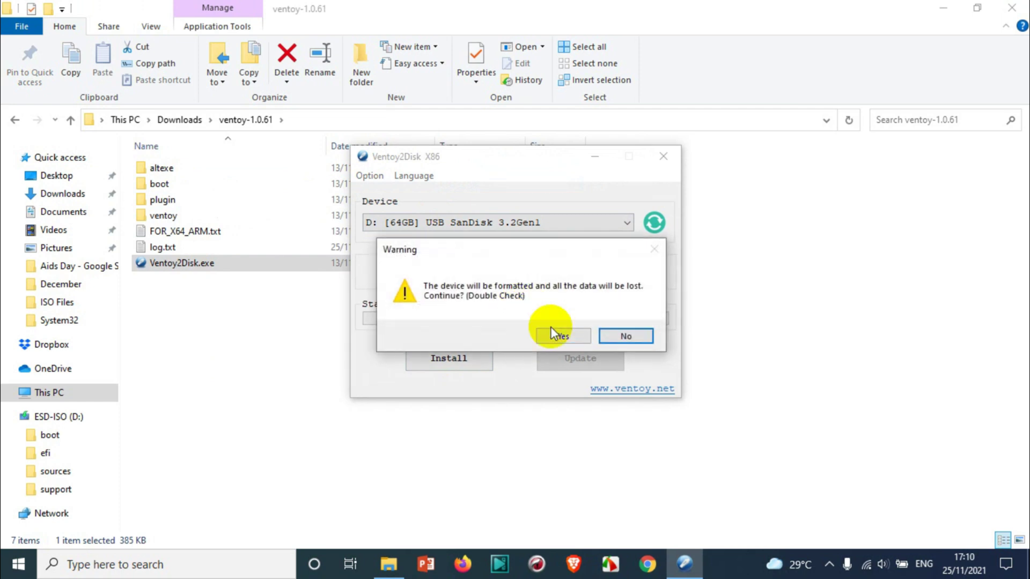
click(571, 338)
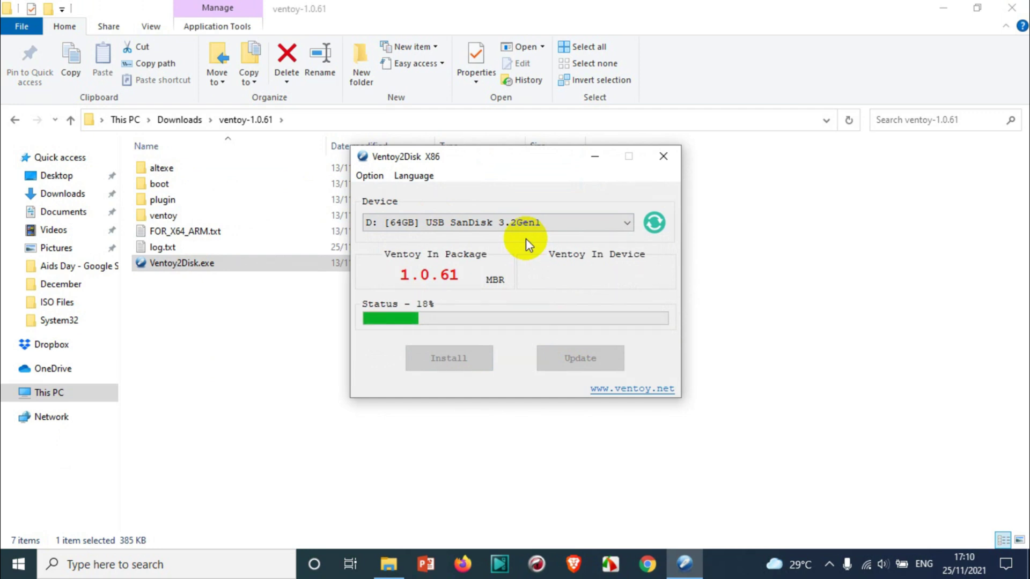
click(527, 223)
click(526, 223)
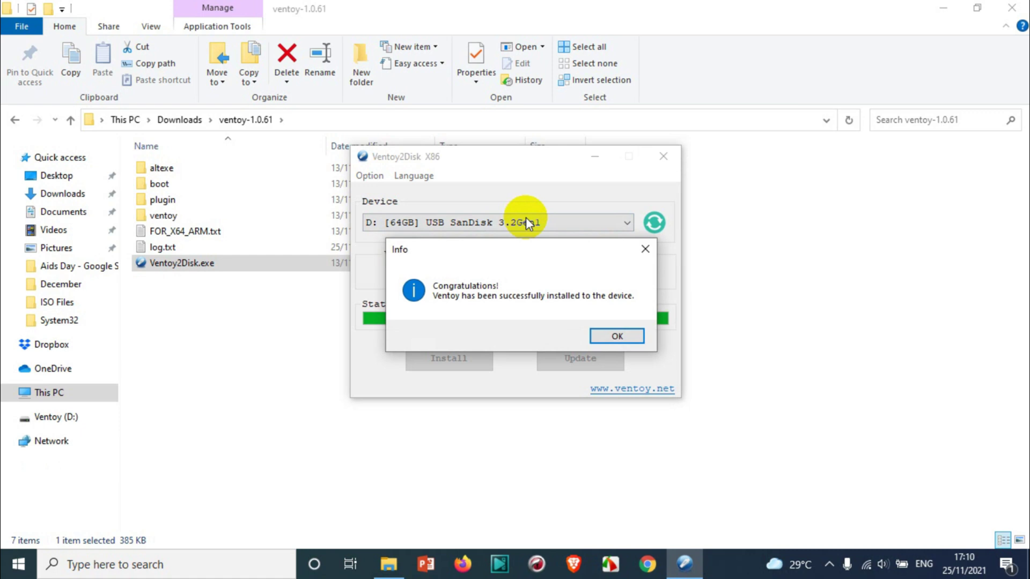
Run a safe Ventoy update on the SanDisk drive and dismiss the success messages
click(622, 335)
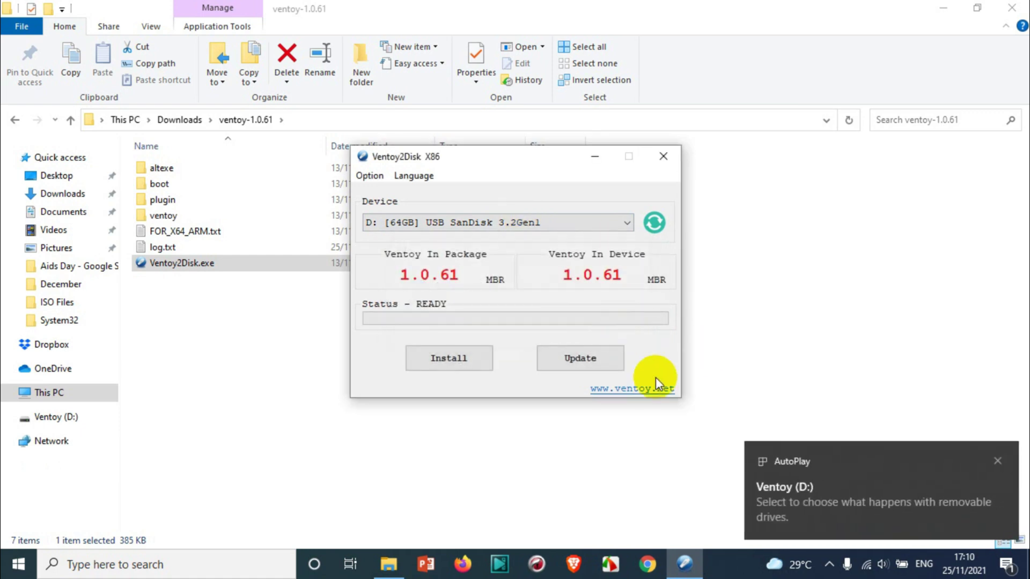
click(997, 462)
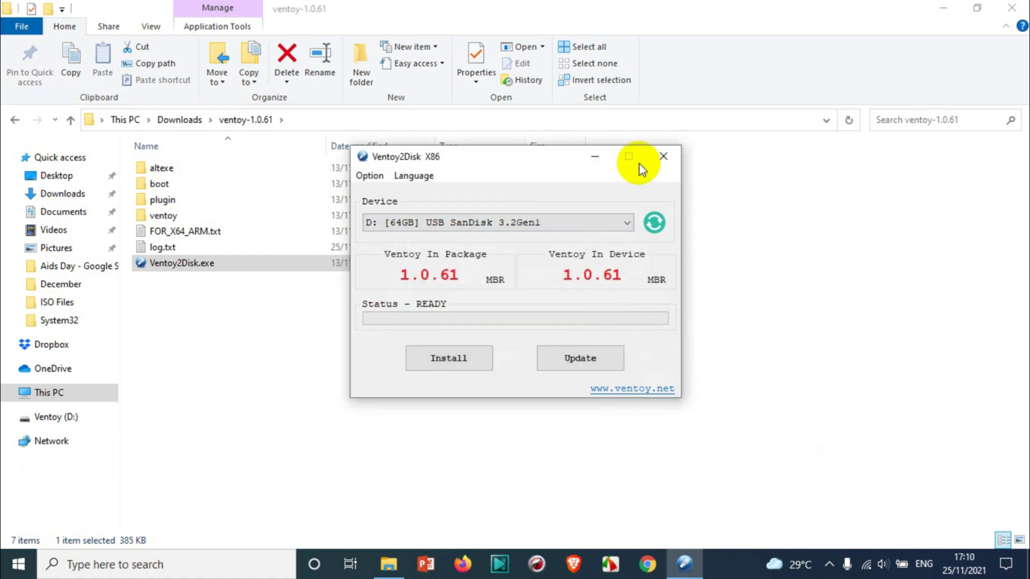
click(580, 358)
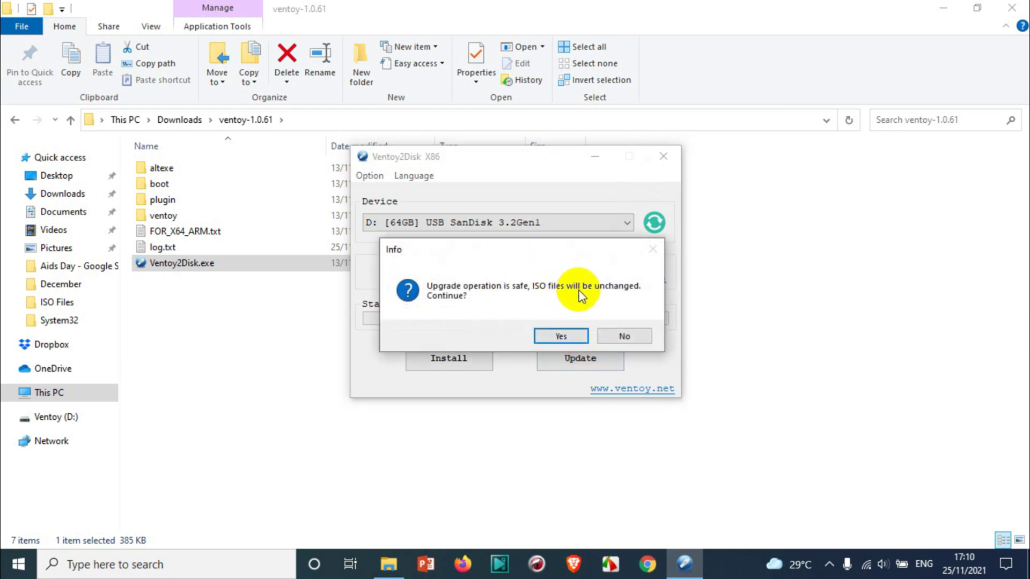
click(574, 339)
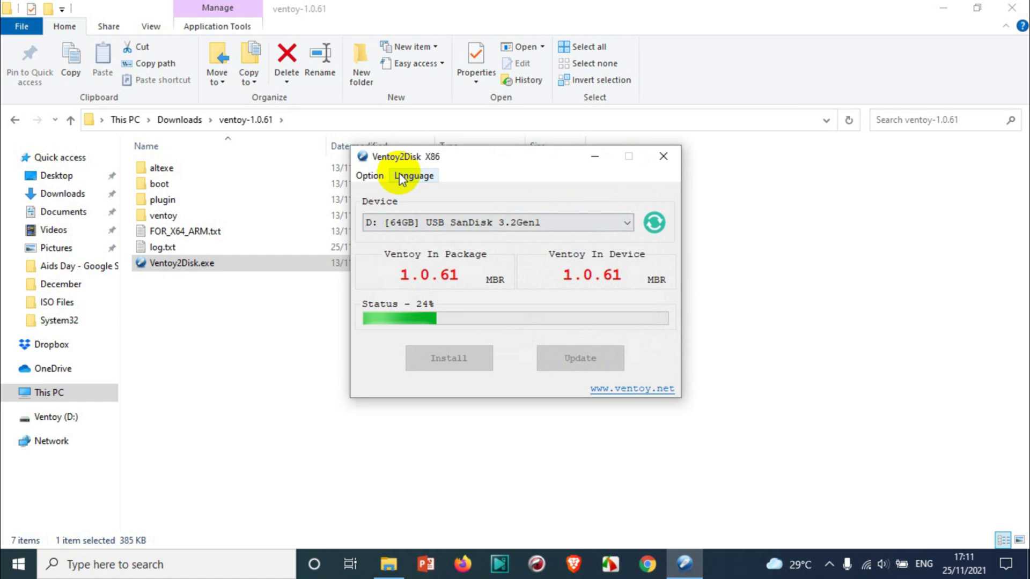
click(369, 177)
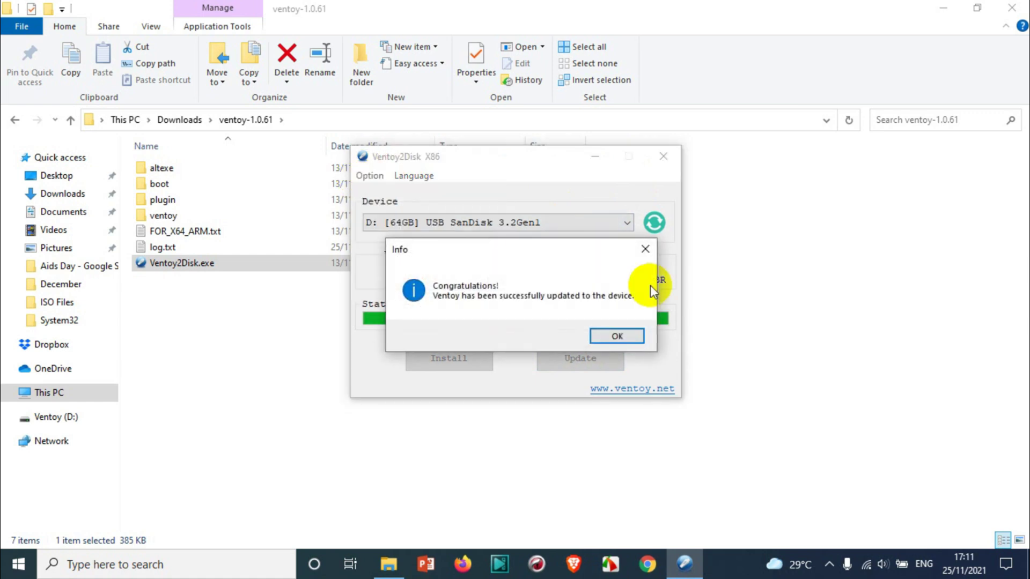
click(617, 335)
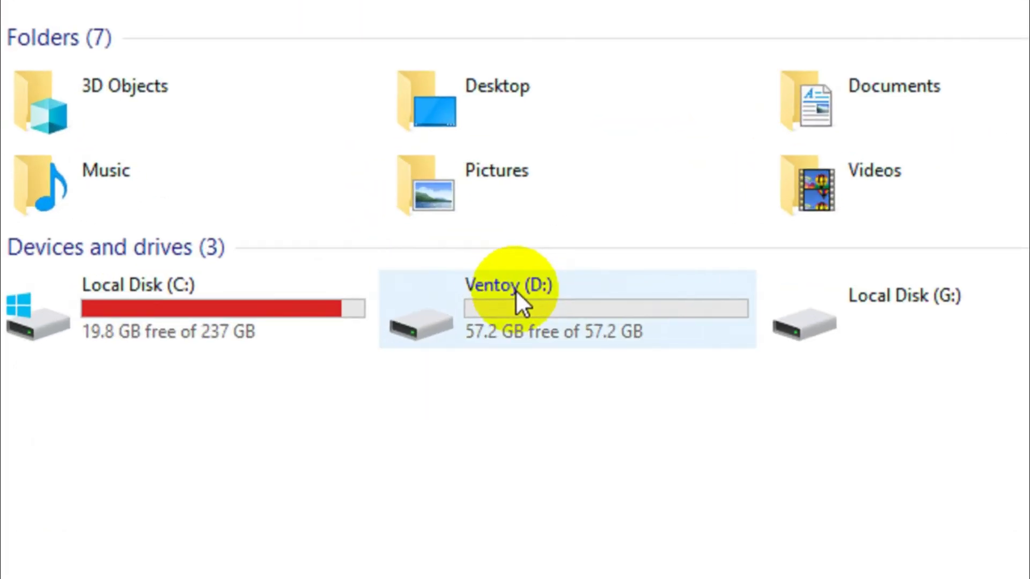
Open Ventoy (D:) to confirm it is empty, then go to Desktop
double_click(391, 278)
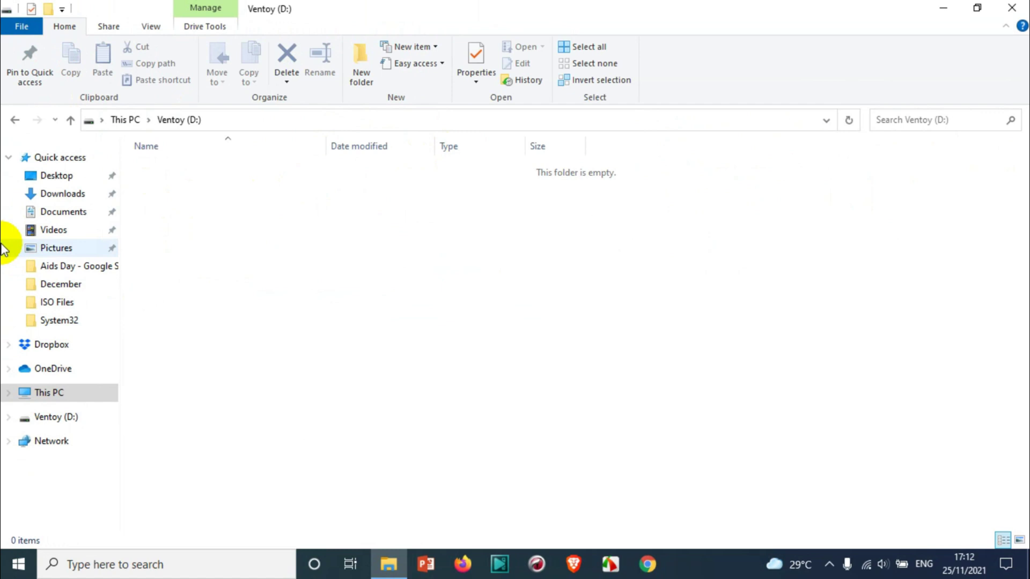
click(56, 176)
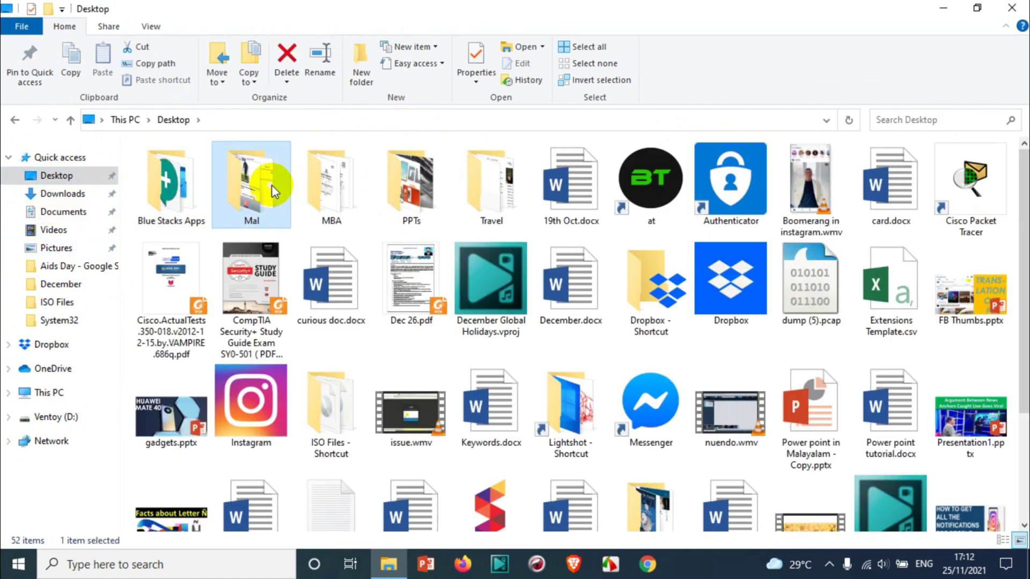
Copy both Windows ISO files (6.95 GB) from ISO Files, then open Ventoy (D:)
key(Left)
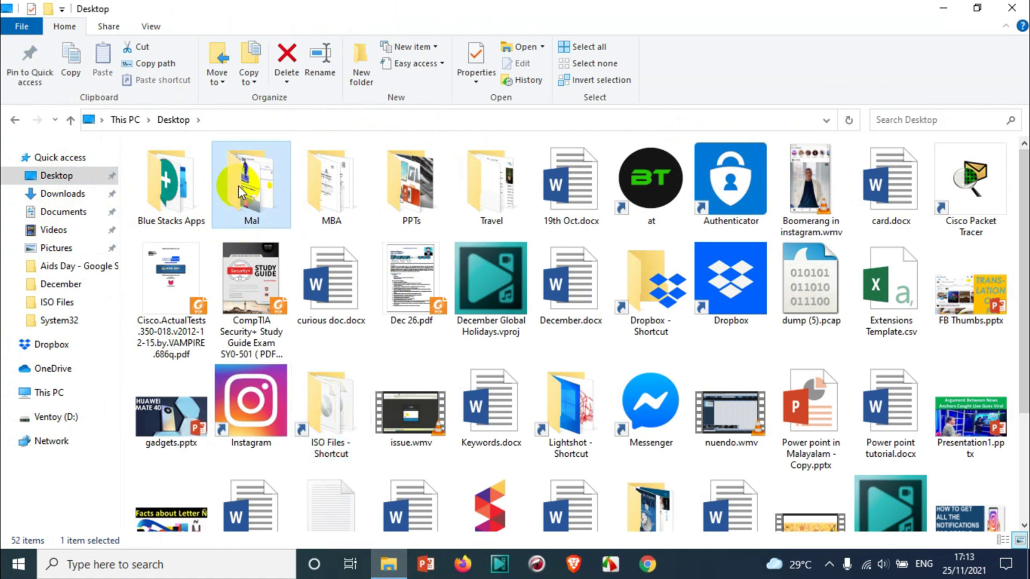
key(Right)
key(Return)
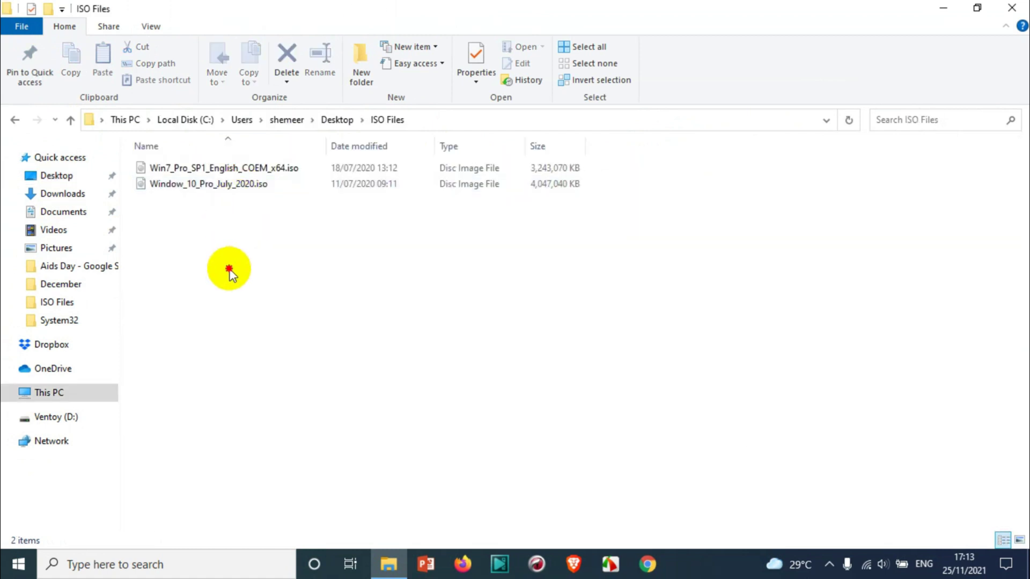
drag(230, 268, 240, 166)
key(Menu)
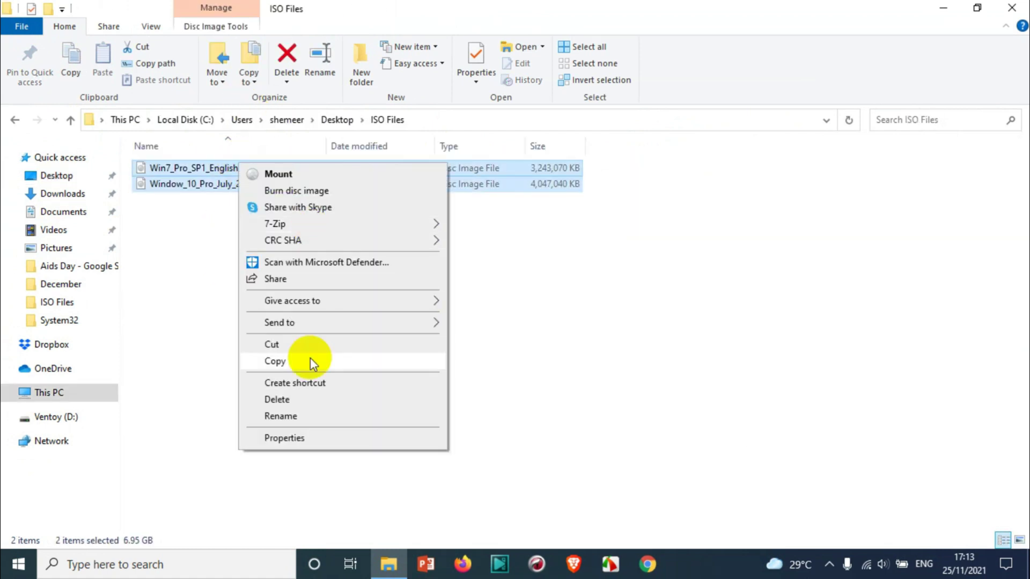
click(296, 361)
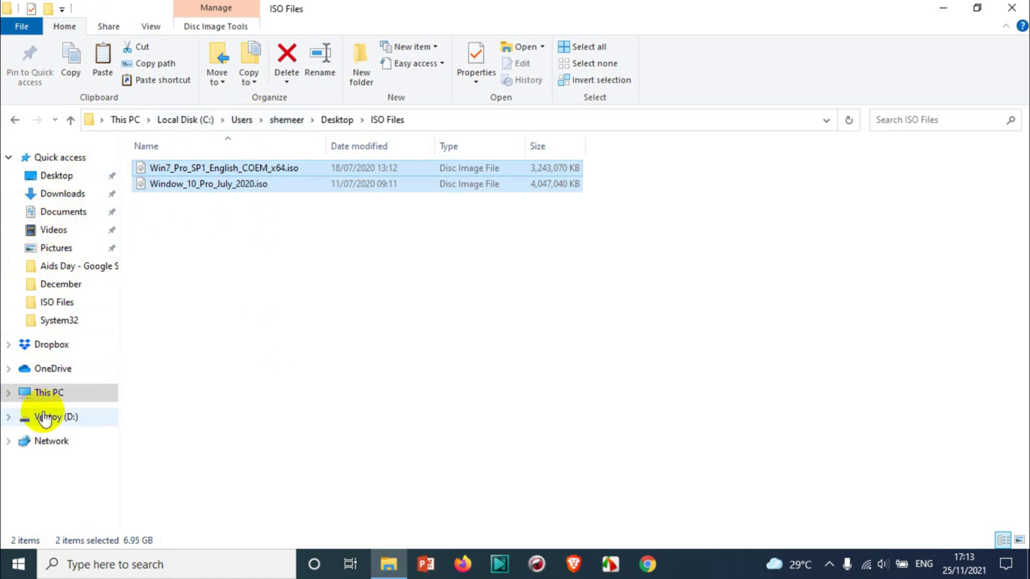
click(64, 417)
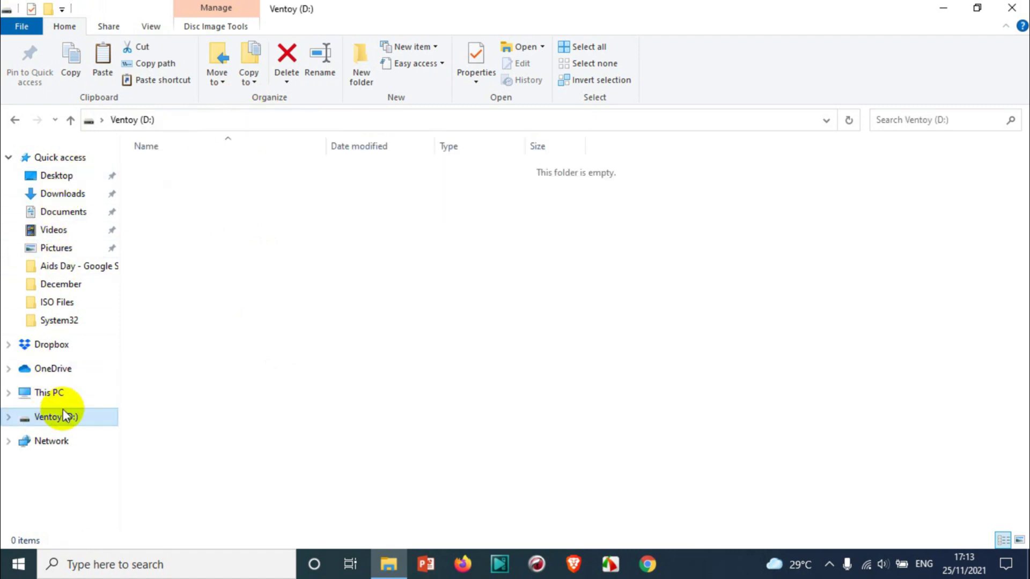
Paste the two copied ISO files into the root of Ventoy (D:)
click(357, 266)
key(ctrl+v)
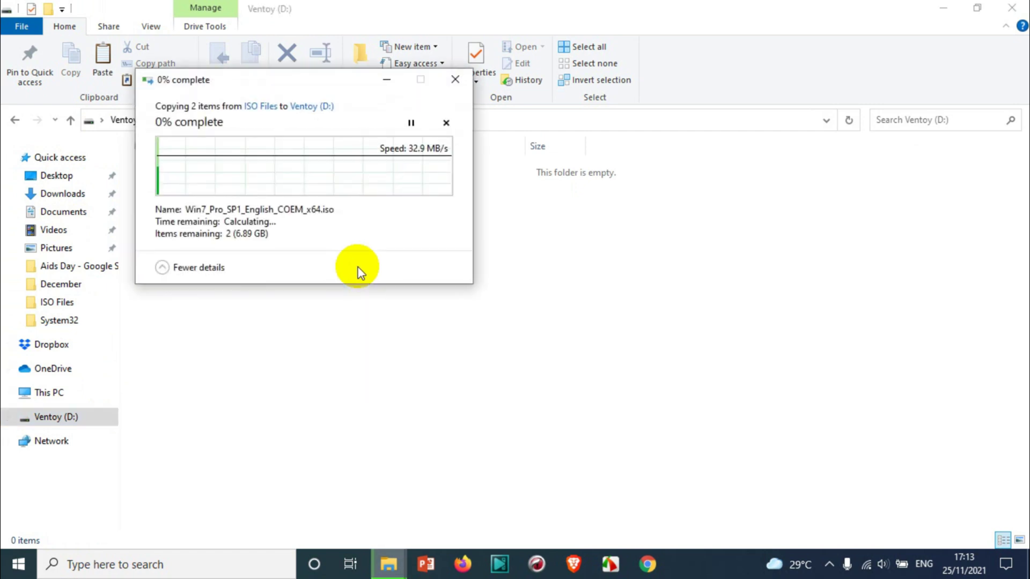